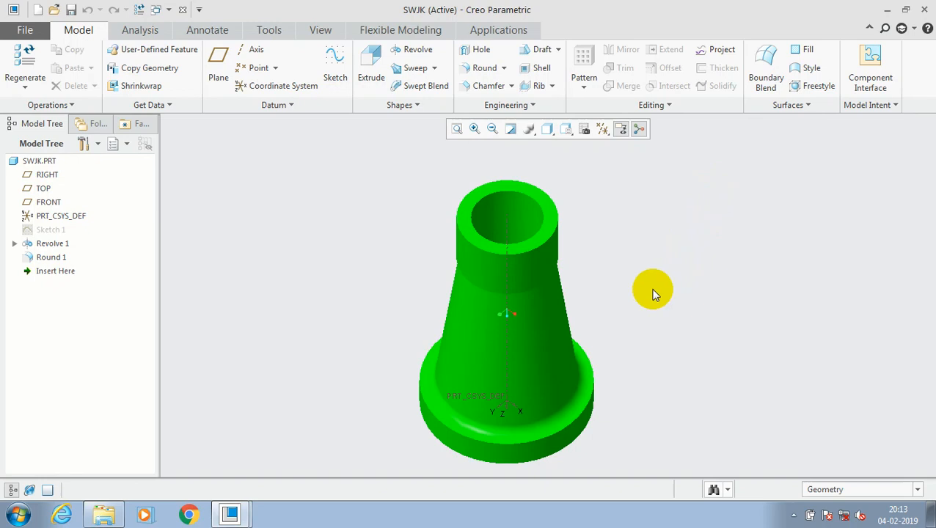
Turn on Plane Display in the datum display filter so datum planes show around the pot.
left_click(604, 129)
left_click(603, 206)
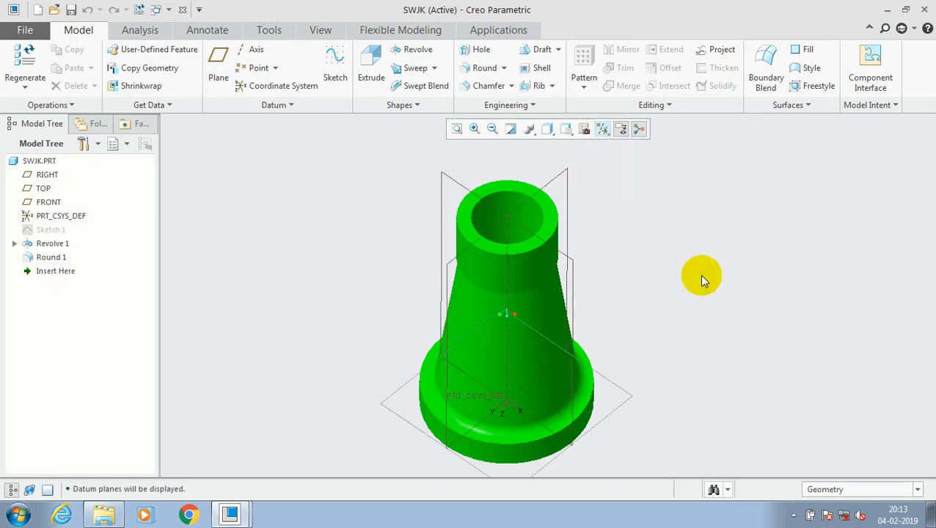
Start a Solidify cut on a datum plane through the part and settle the removal direction.
left_click(577, 264)
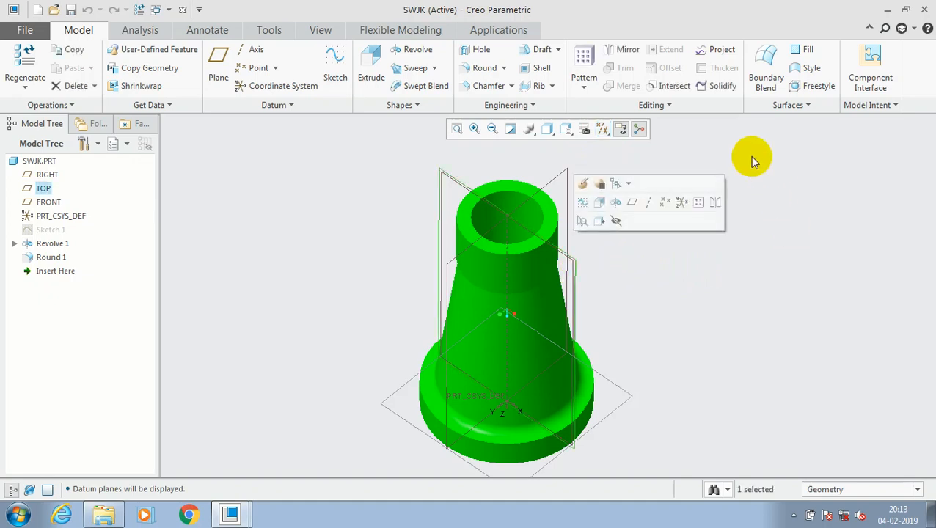
left_click(714, 90)
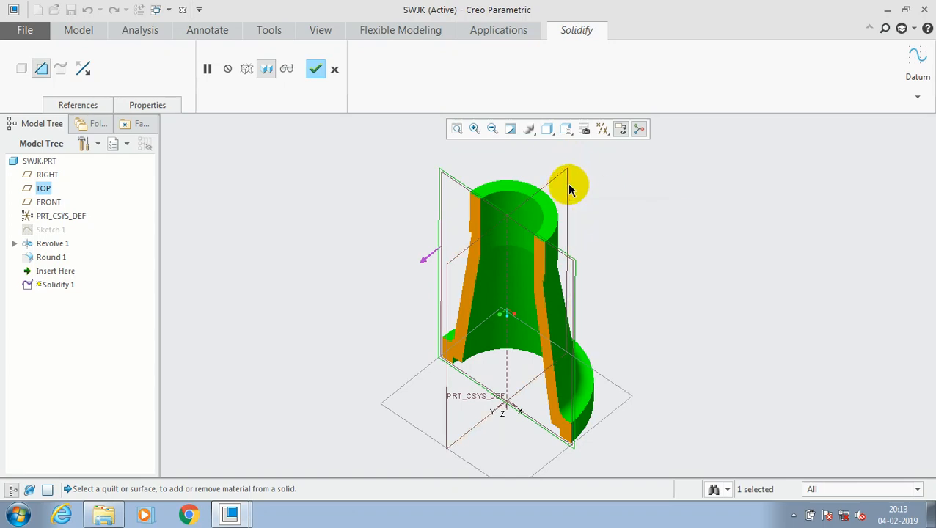
left_click(424, 258)
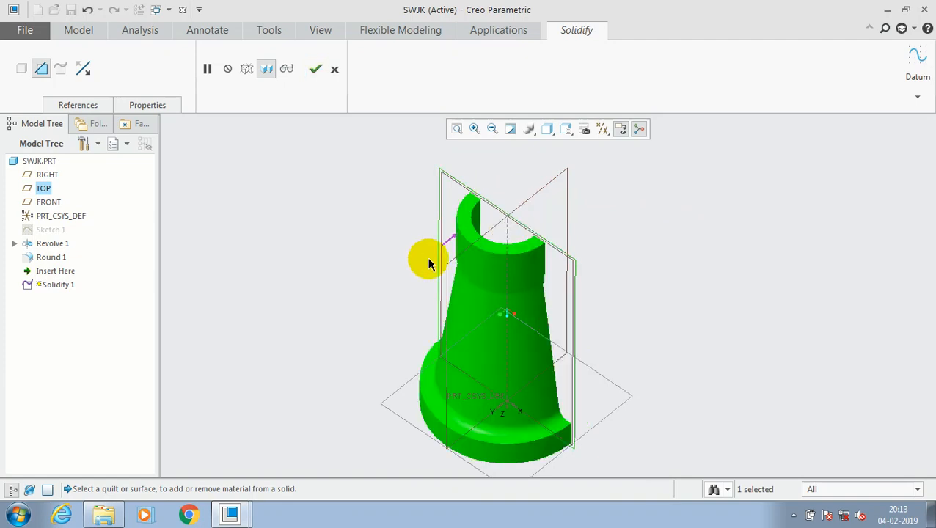
left_click(552, 189)
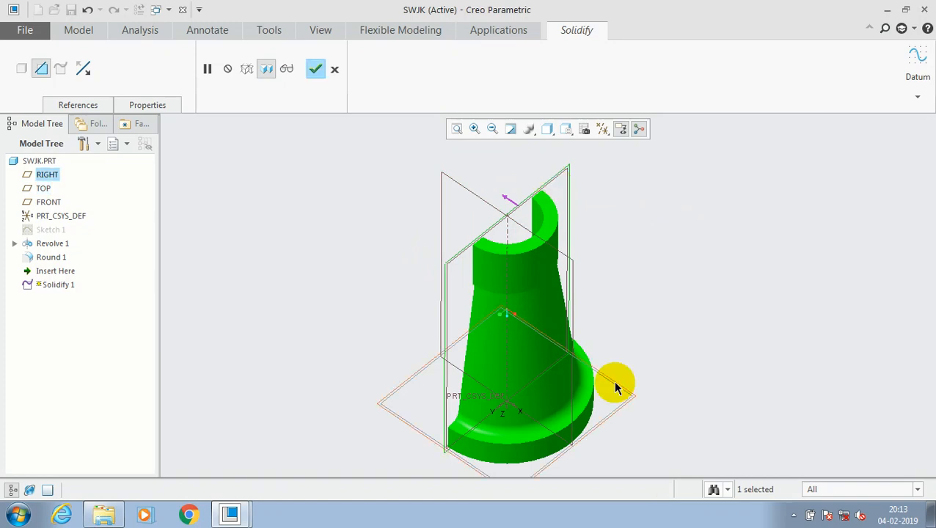
Inspect the exposed hollow cross-section and confirm the half-cut Solidify.
mouse_move(613, 380)
middle_mouse_down()
mouse_move(656, 373)
mouse_move(652, 421)
mouse_move(657, 361)
mouse_move(680, 370)
middle_mouse_up()
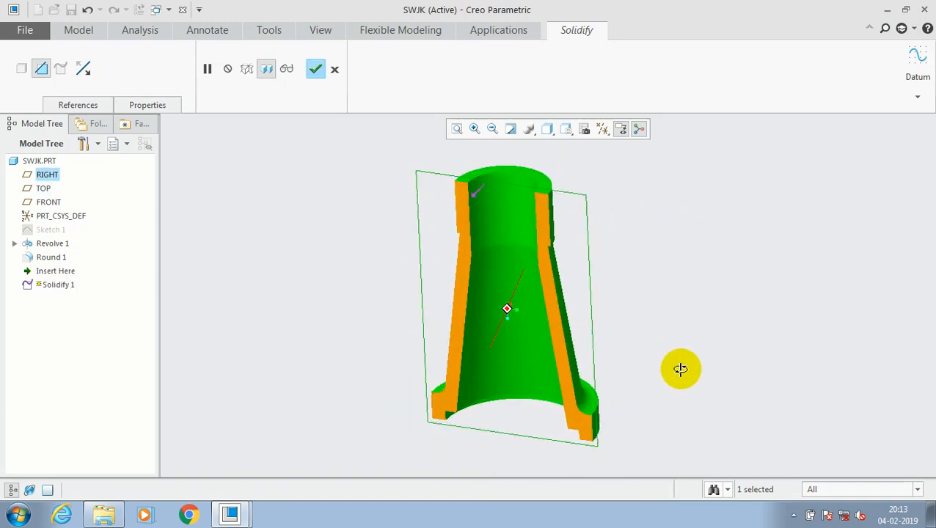
middle_click_drag(702, 295, 703, 286)
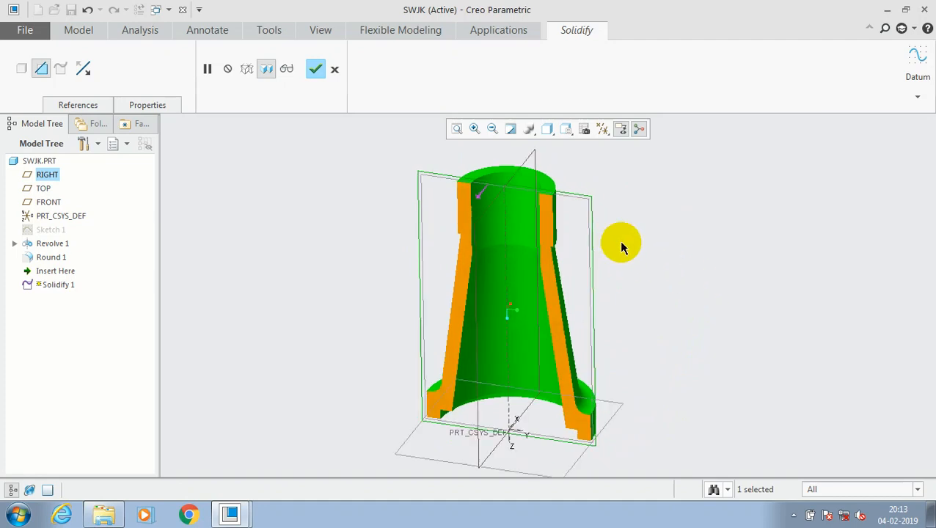
left_click(314, 70)
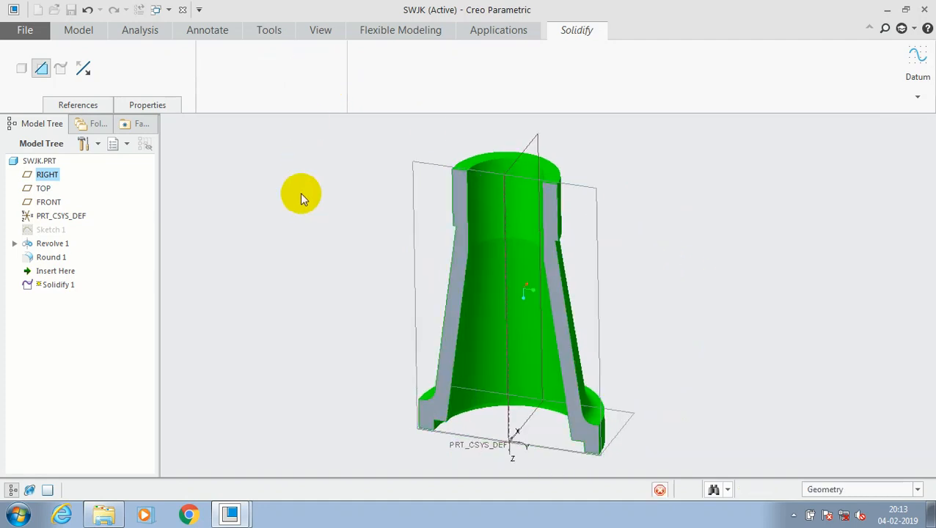
Delete Solidify 1 from the Model Tree, restoring the whole uncut part.
right_click(51, 271)
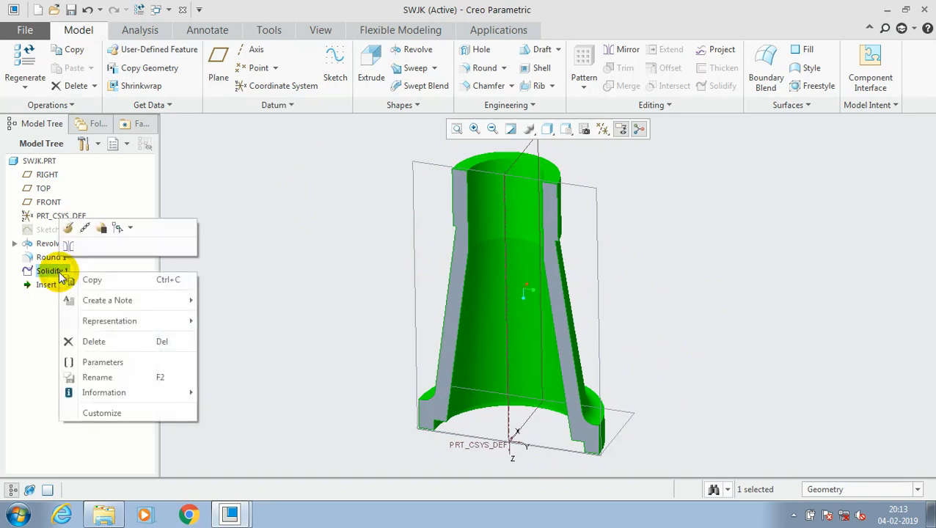
left_click(102, 342)
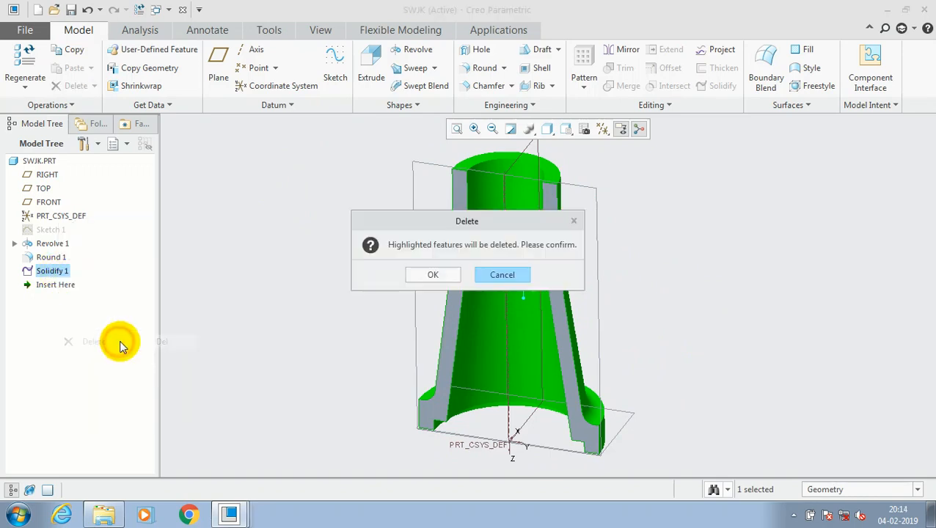
left_click(422, 267)
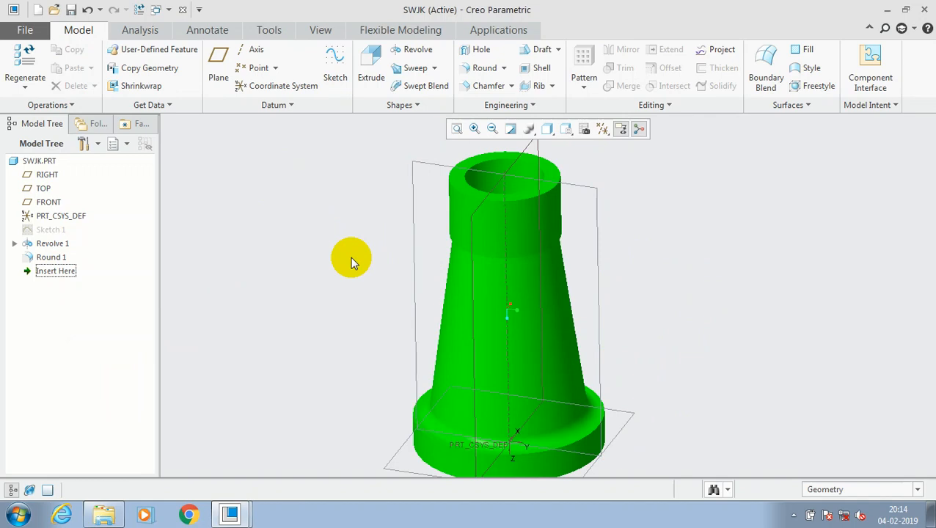
scroll(351, 257, "down", 2)
scroll(351, 257, "down", 1)
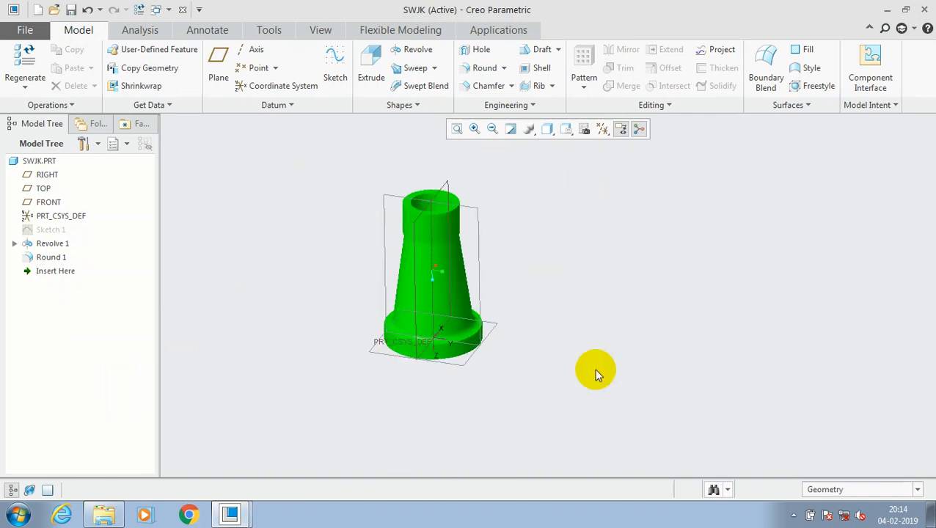
Begin Sketch 2 on a datum plane, oriented flat, with the Spline tool active.
left_click(449, 183)
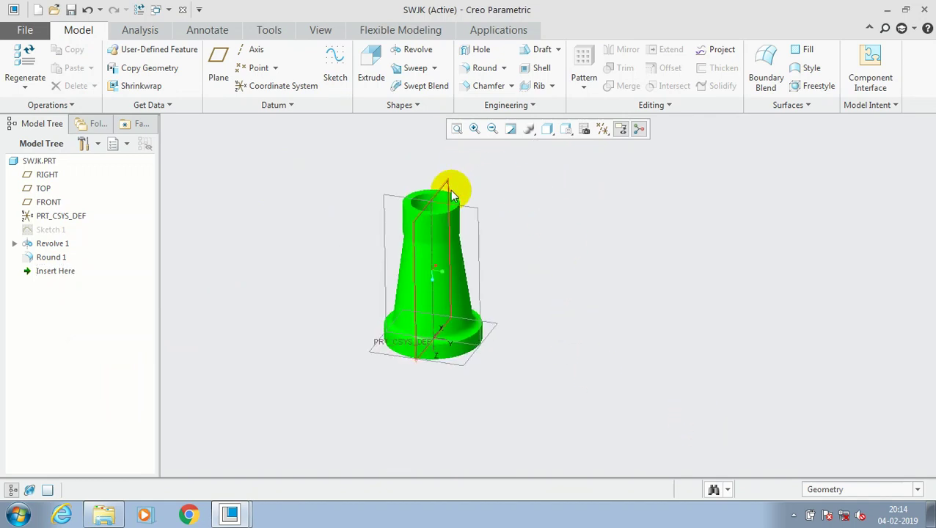
left_click(336, 77)
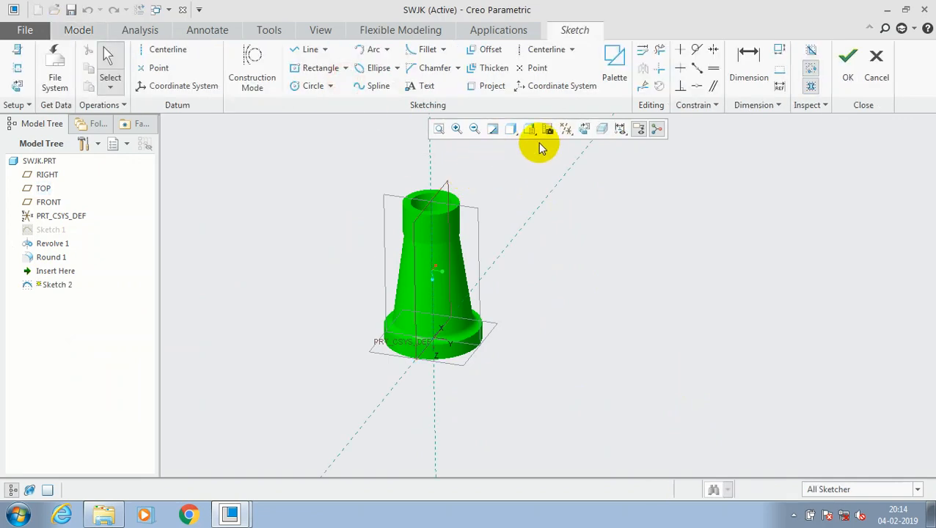
left_click(584, 131)
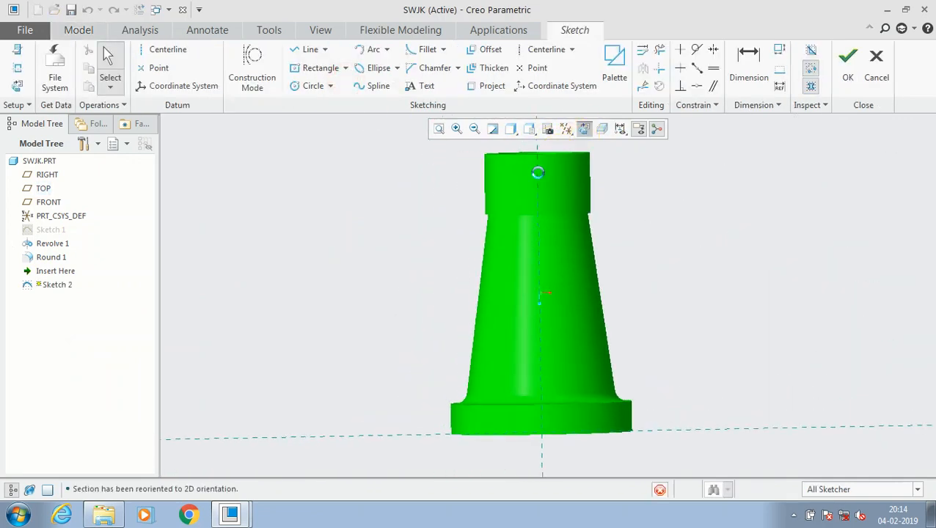
left_click(372, 86)
Draw a wavy spline from left of the part across its middle to the upper right, and complete the sketch.
left_click(404, 332)
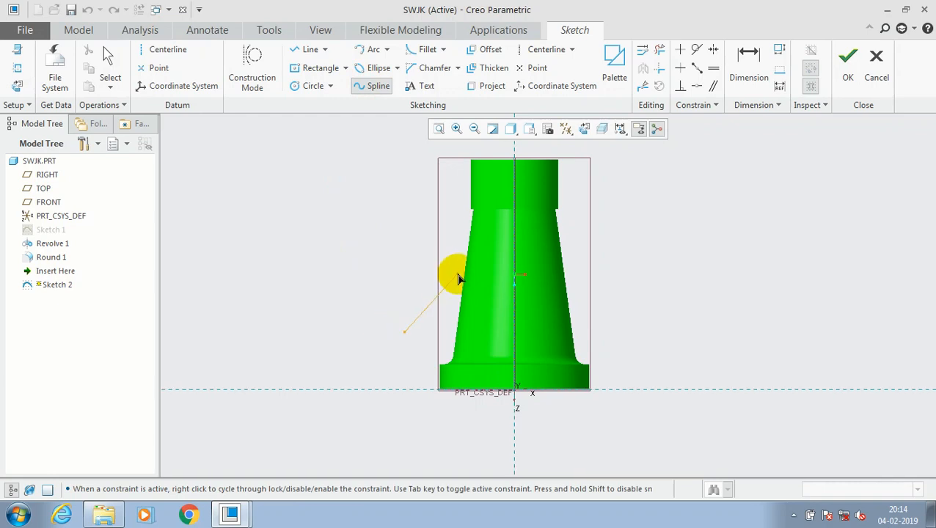
left_click(456, 275)
left_click(491, 286)
left_click(538, 259)
middle_click(600, 246)
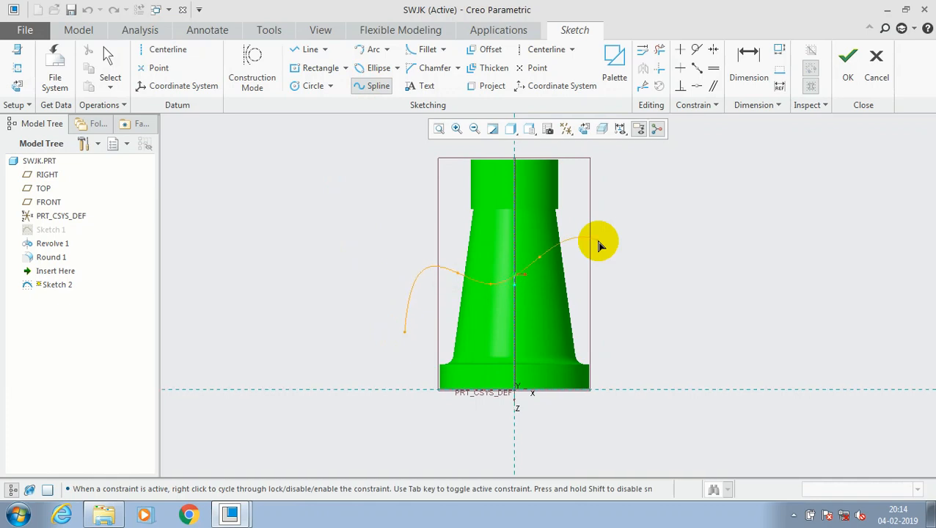
left_click(611, 240)
left_click(635, 203)
middle_click(635, 203)
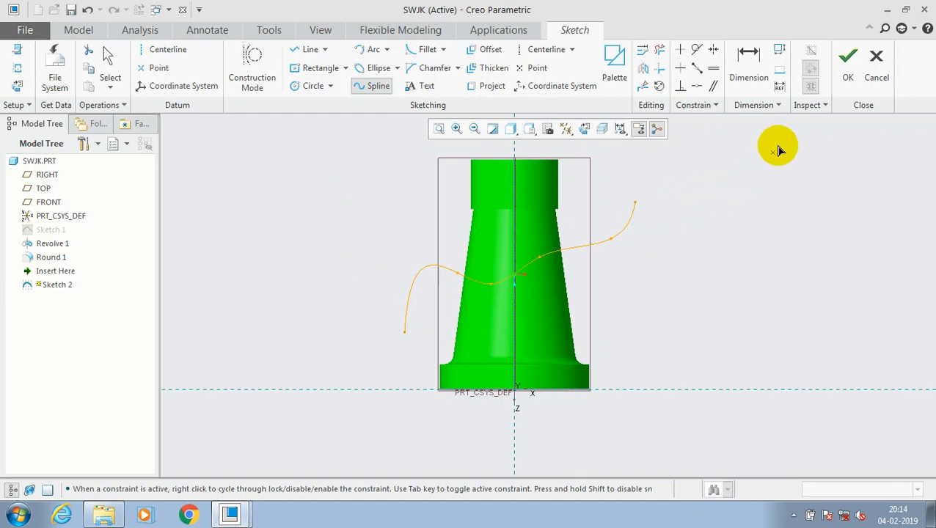
left_click(848, 57)
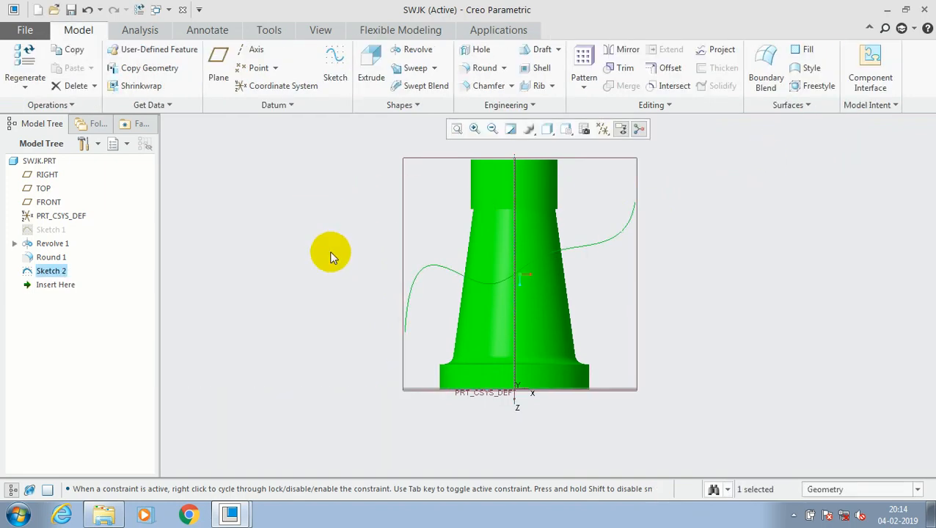
Extrude the spline as a Symmetric surface, sized to just span the pot, creating Extrude 1.
key("ctrl+d")
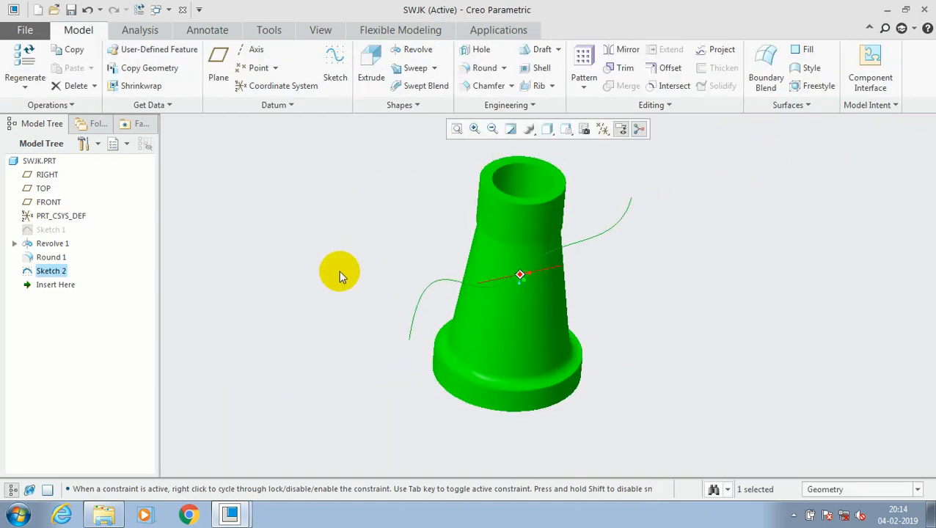
left_click(371, 77)
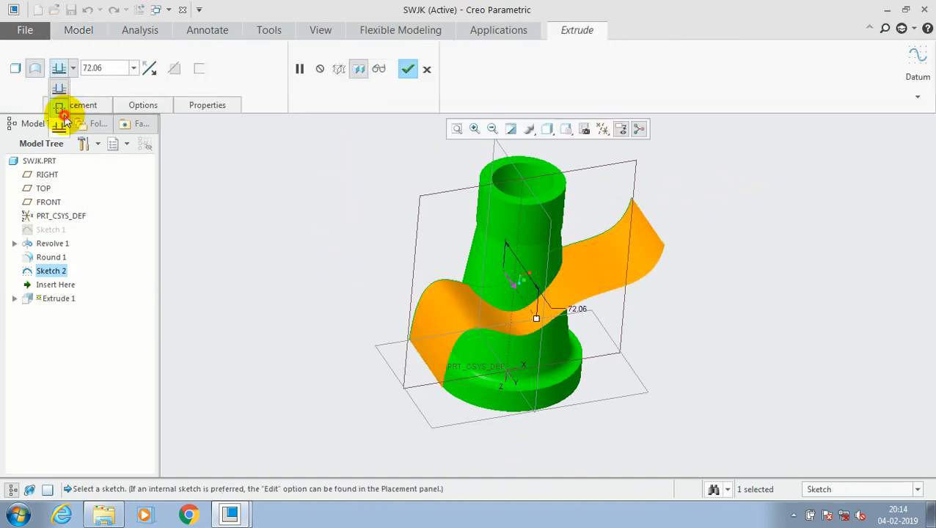
left_click(67, 110)
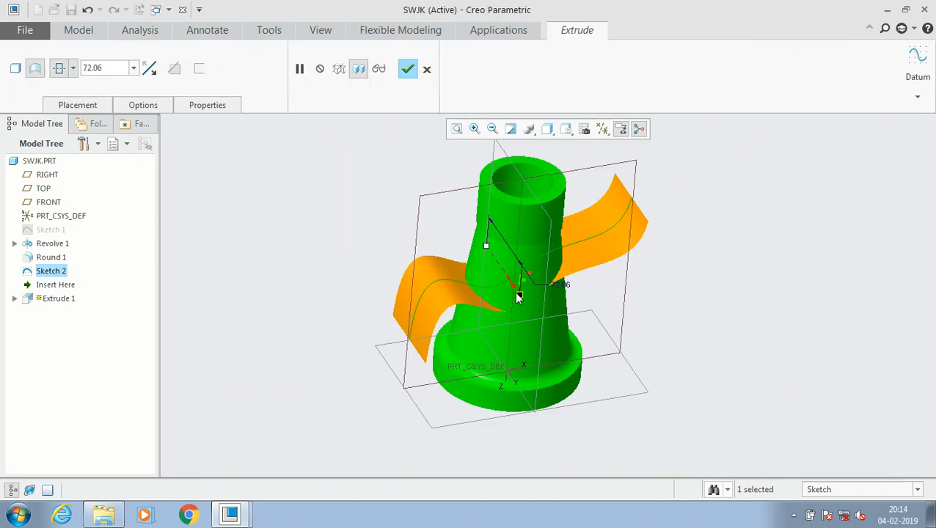
left_click_drag(518, 296, 591, 321)
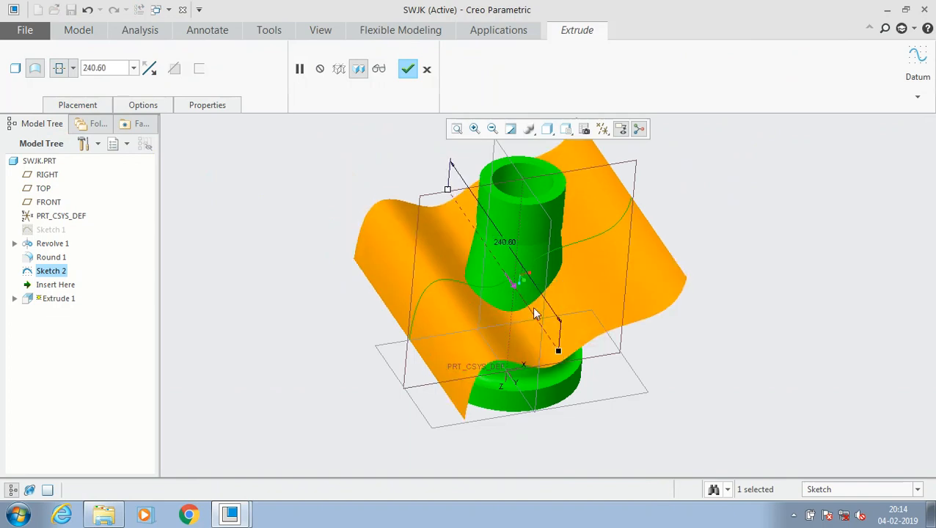
left_click_drag(558, 351, 535, 315)
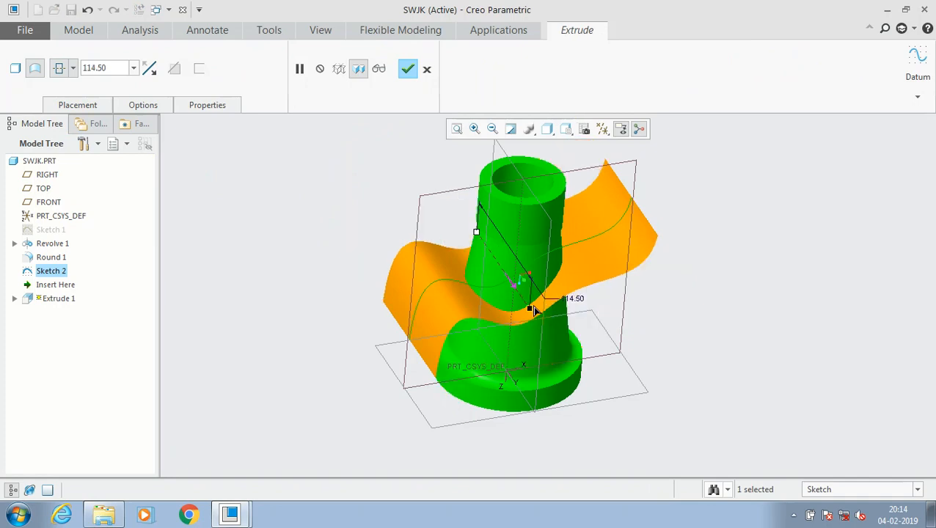
left_click(408, 69)
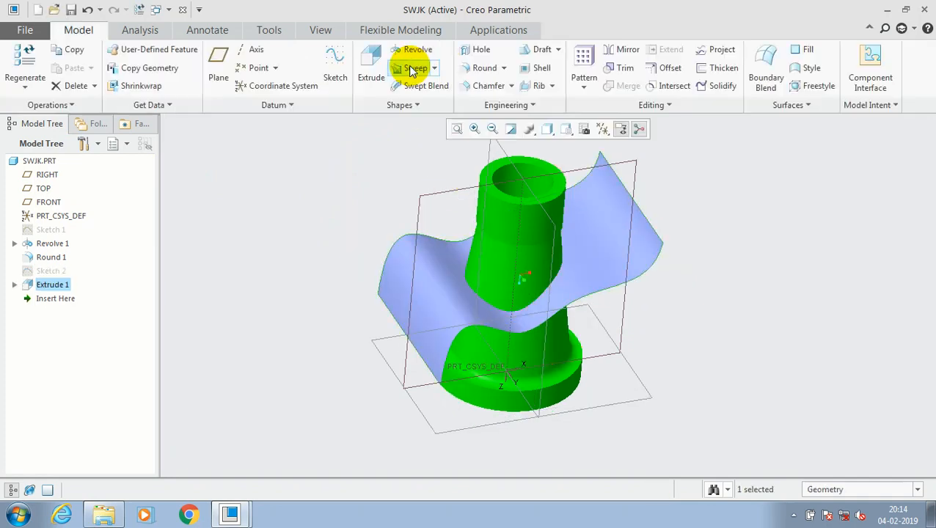
Solidify with the Extrude 1 quilt set to Remove Material, flipping to remove the top.
left_click(723, 87)
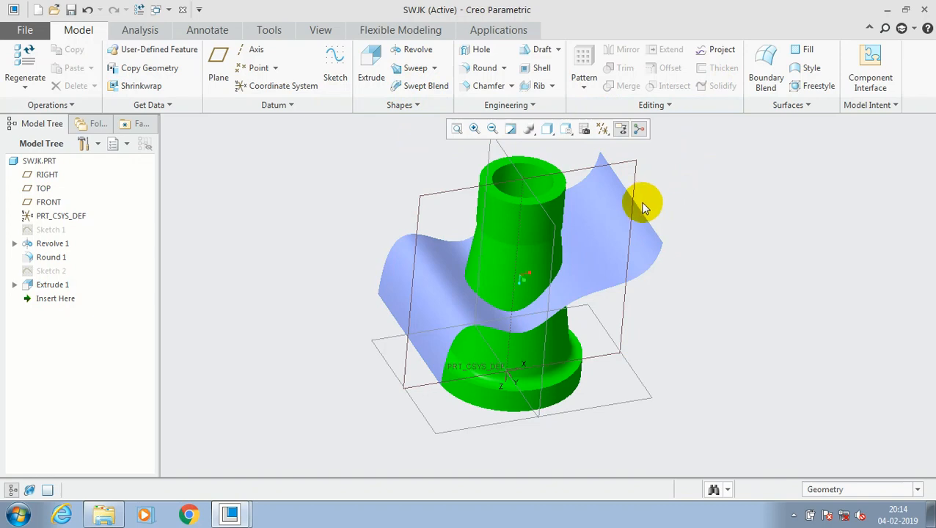
left_click(636, 242)
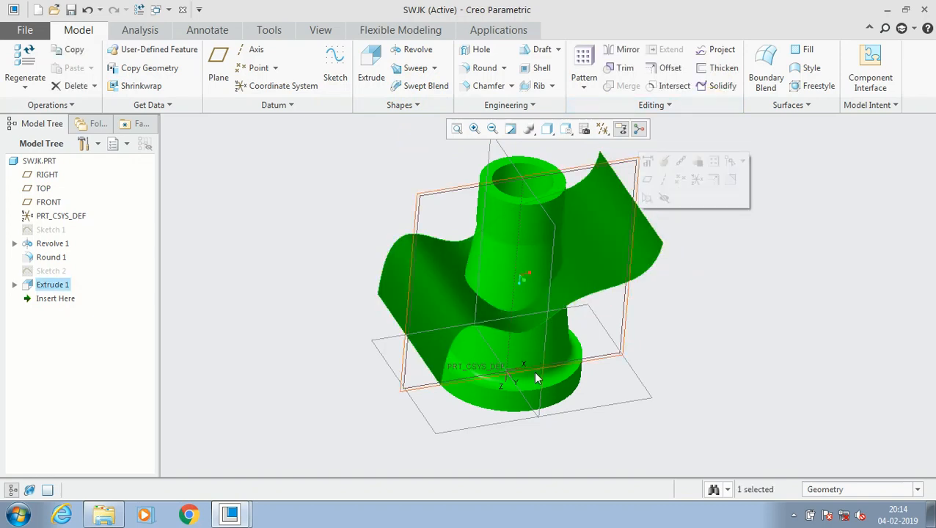
left_click(723, 87)
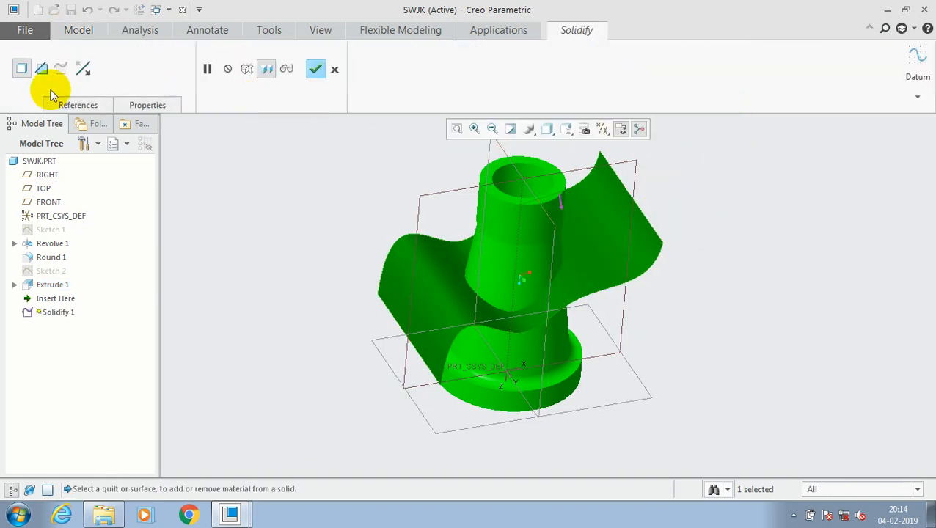
left_click(42, 68)
mouse_move(184, 235)
middle_mouse_down()
mouse_move(398, 237)
mouse_move(314, 316)
mouse_move(383, 265)
mouse_move(452, 346)
mouse_move(491, 217)
mouse_move(481, 213)
mouse_move(481, 192)
middle_mouse_up()
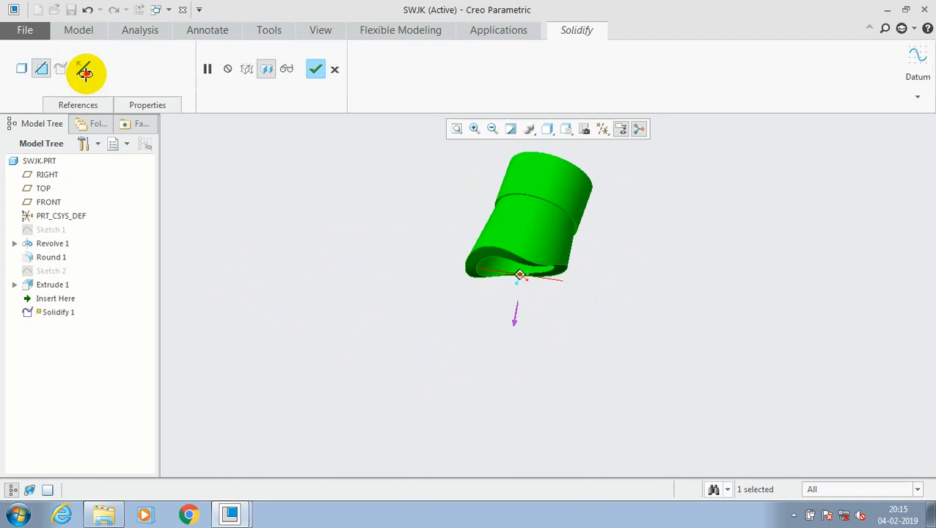
left_click(84, 72)
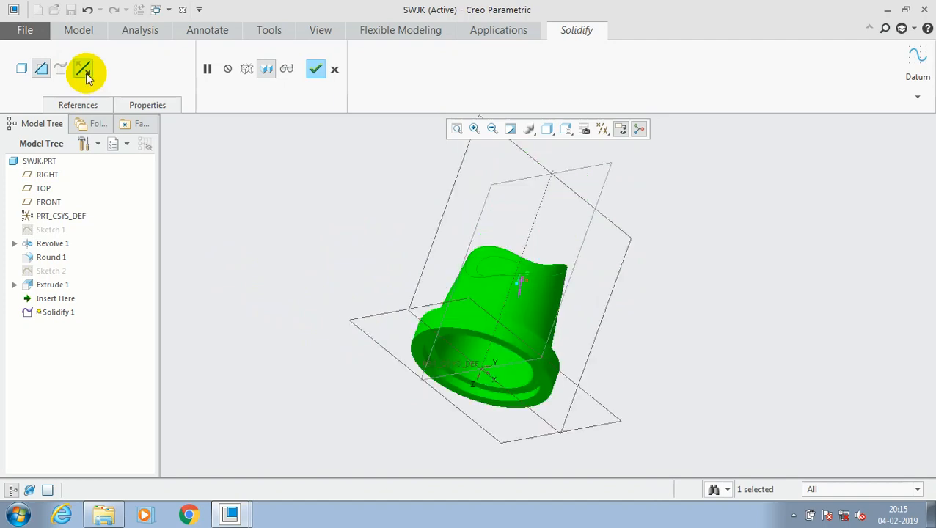
Check the cut from the default view, preview the solid-fill option, and return to removing material above the surface.
mouse_move(359, 251)
middle_mouse_down()
mouse_move(402, 331)
mouse_move(365, 317)
mouse_move(359, 301)
middle_mouse_up()
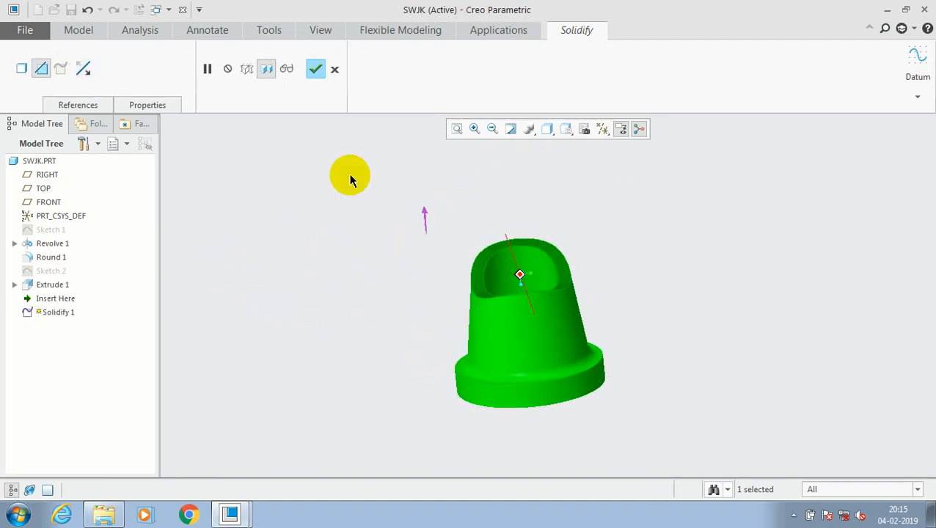
key("ctrl+d")
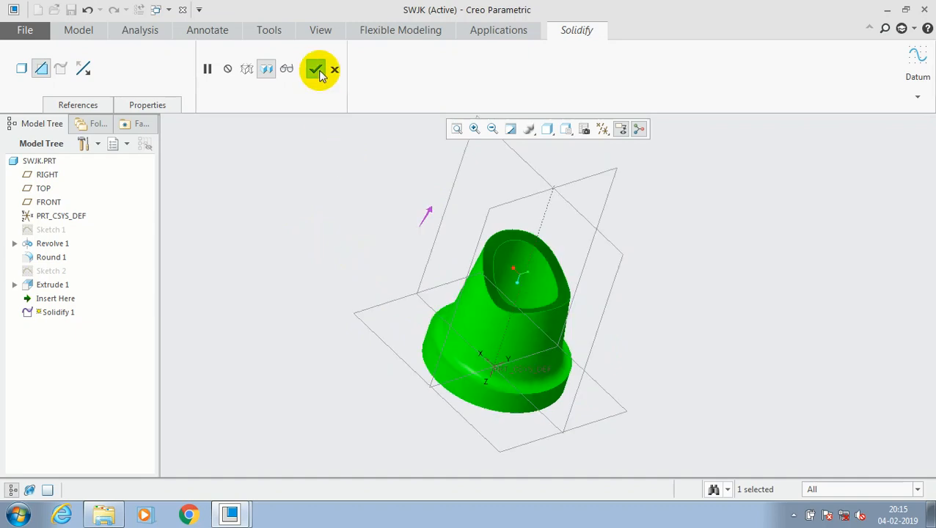
left_click(23, 70)
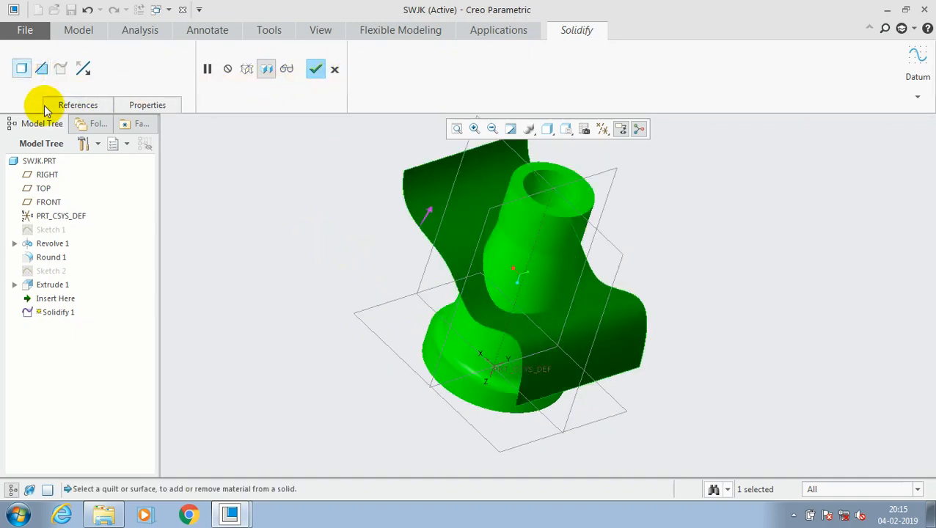
left_click(42, 69)
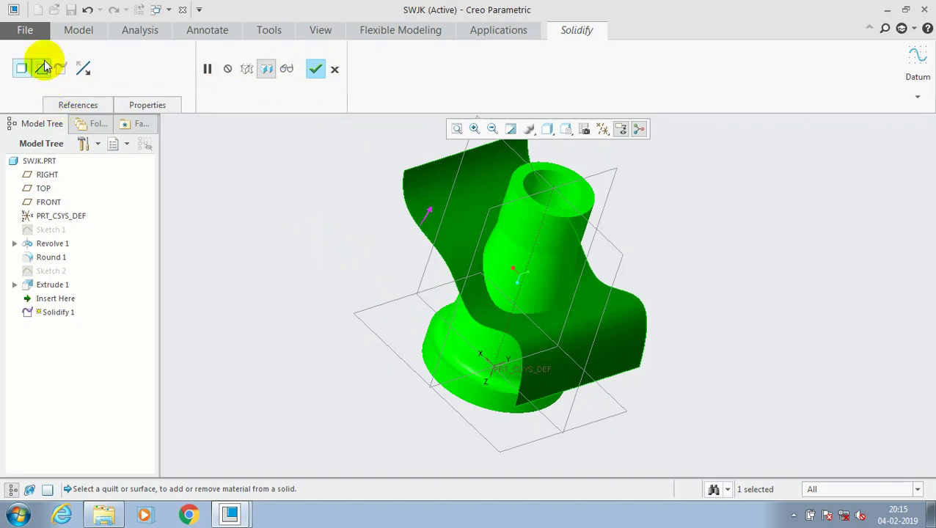
left_click(83, 73)
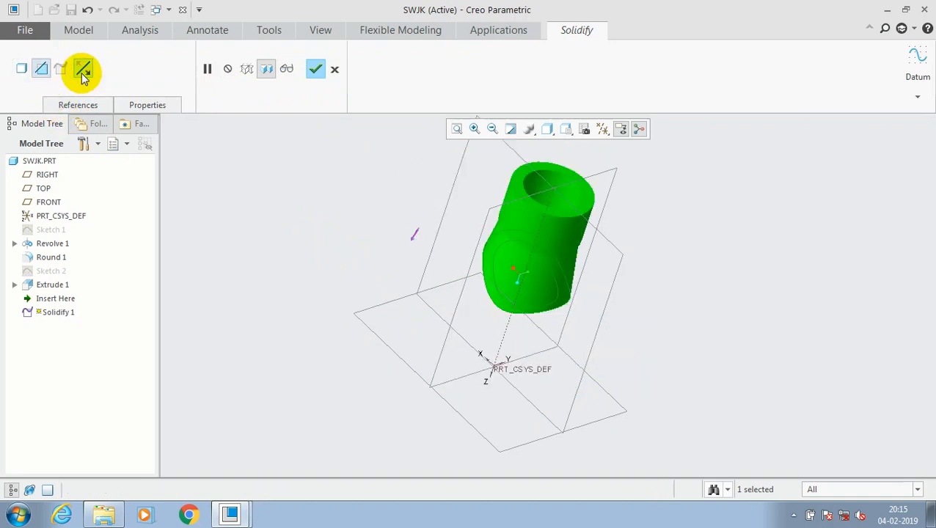
left_click(83, 73)
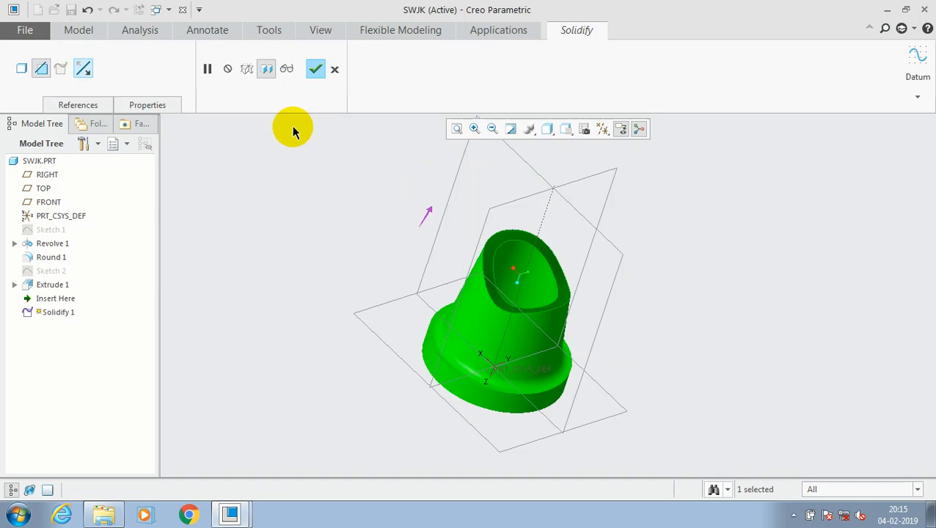
Accept Solidify 1 and view the pot's slanted hollow open top.
left_click(315, 69)
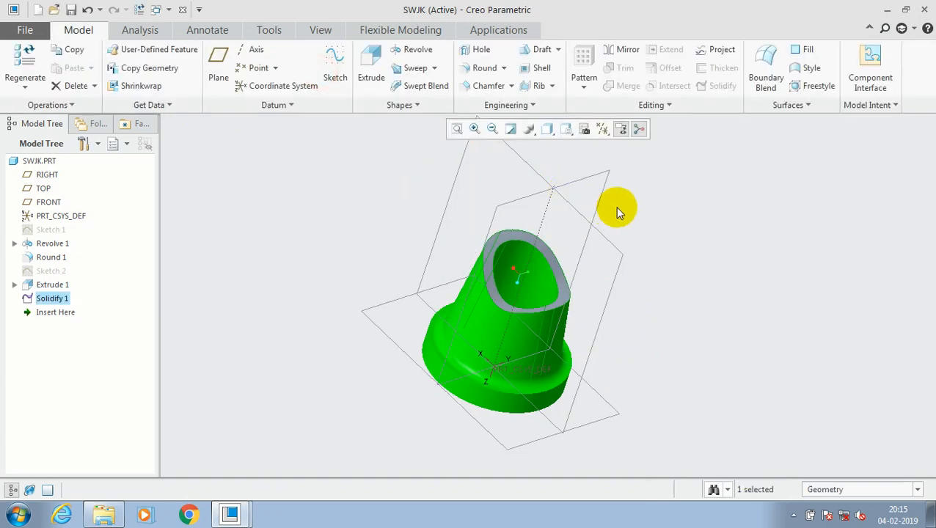
middle_click_drag(615, 206, 628, 213)
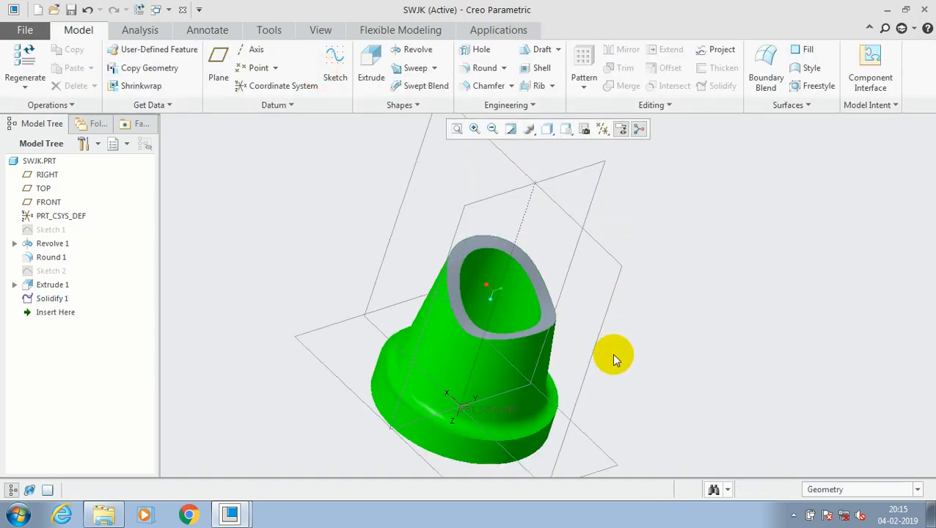